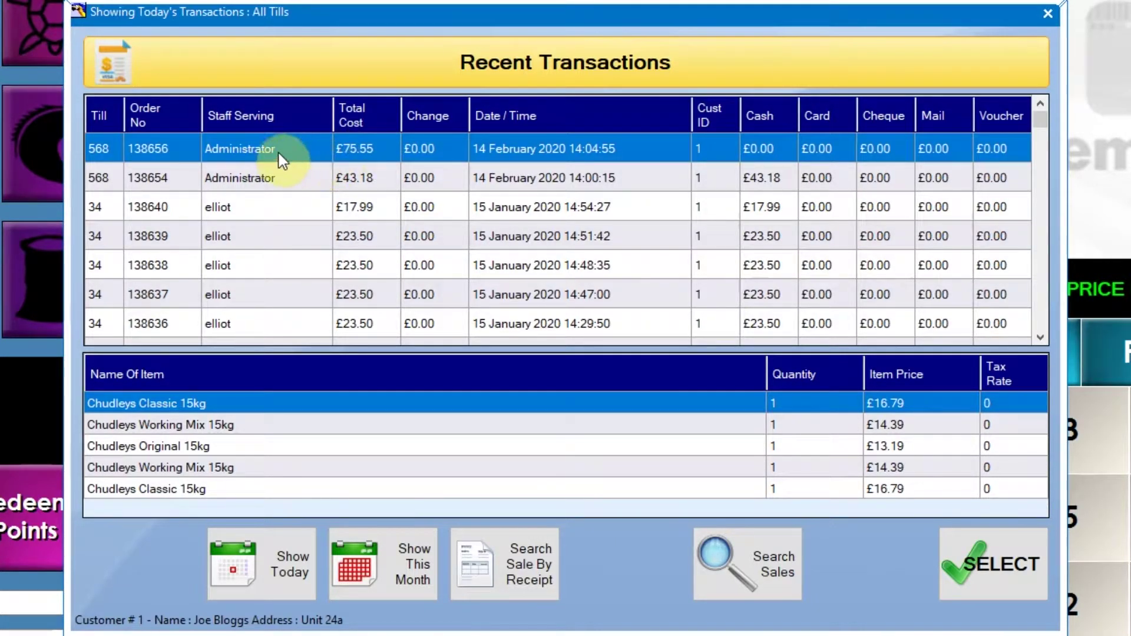
Step: Select the most recent £75.55 sale from the recent transactions and refund all of its items
click(989, 586)
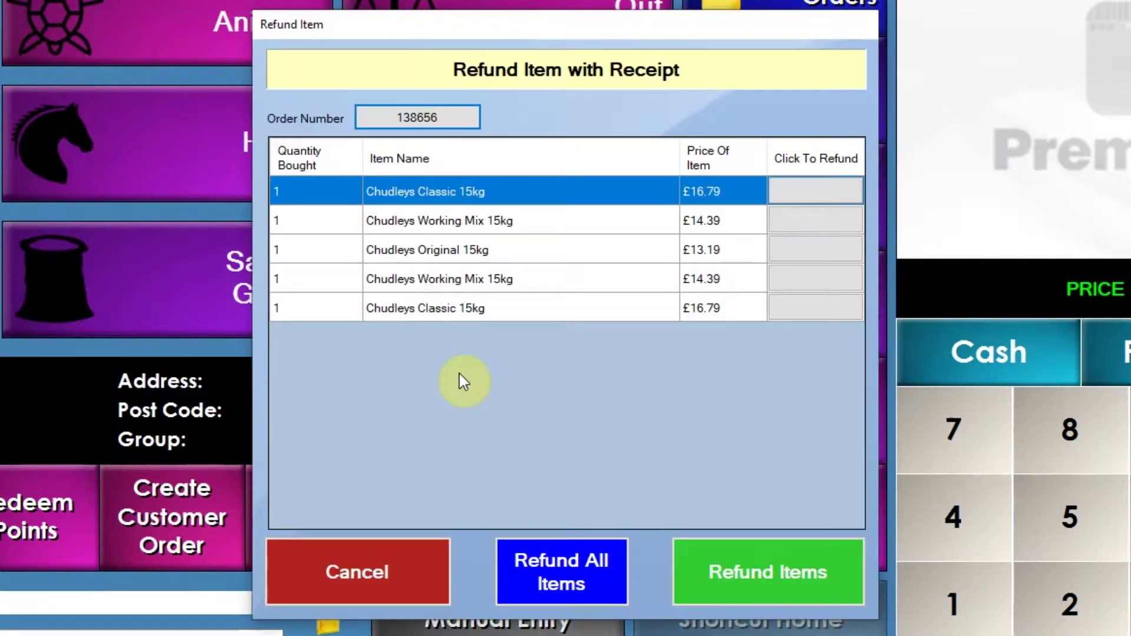
click(570, 572)
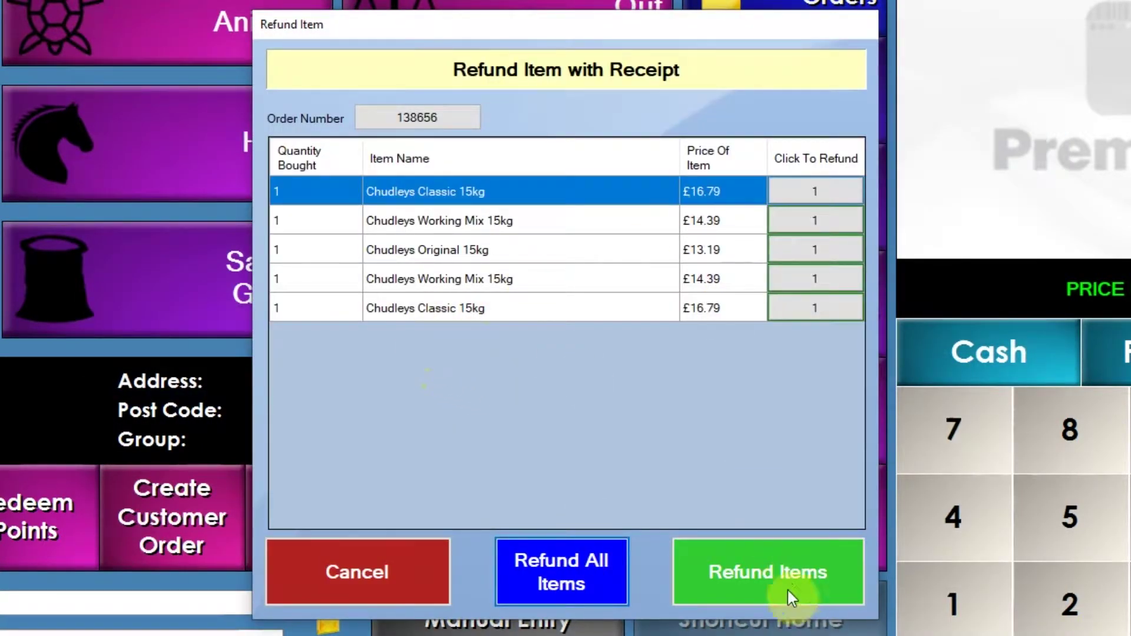
click(772, 571)
click(438, 383)
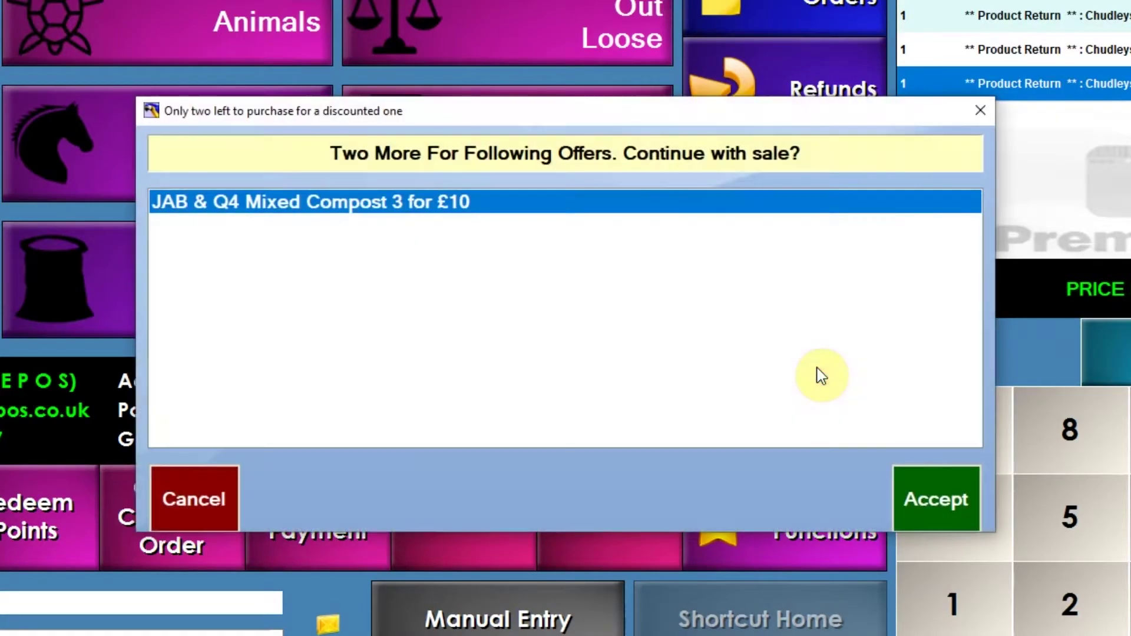
Step: Continue the refund past the remaining offers and set the payment return method to Credit Customer Account
click(944, 504)
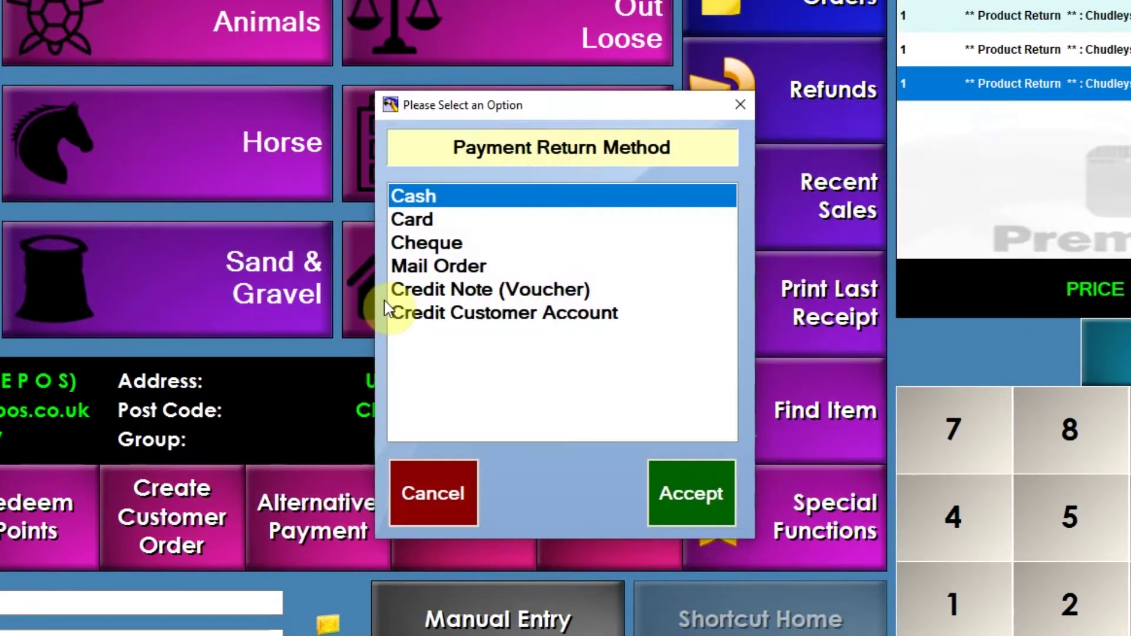
click(455, 318)
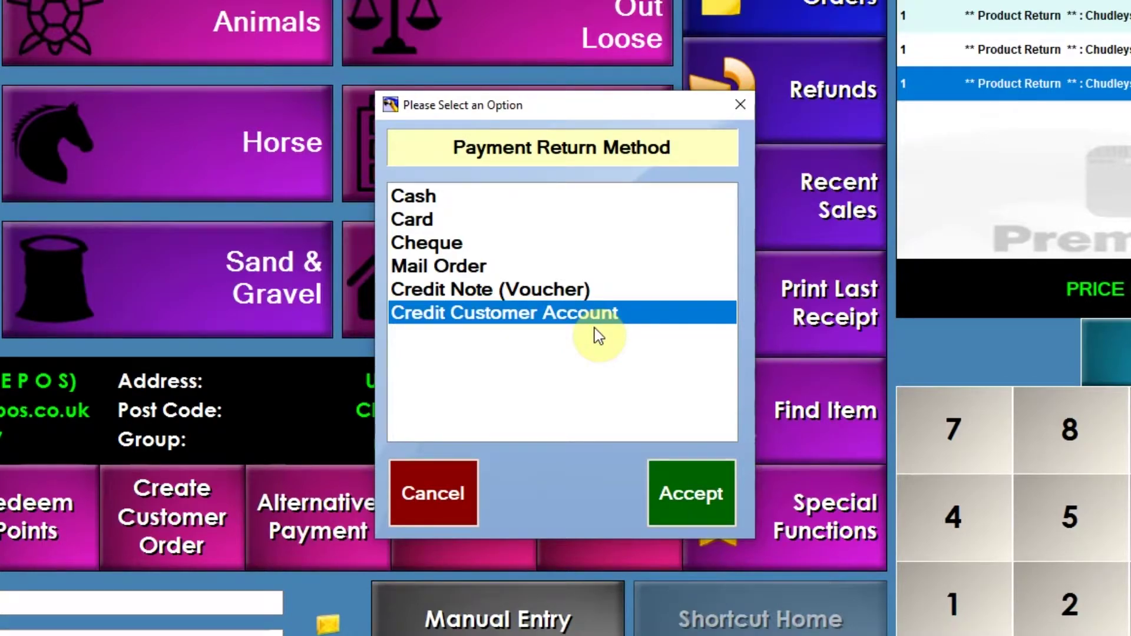
click(704, 507)
click(754, 361)
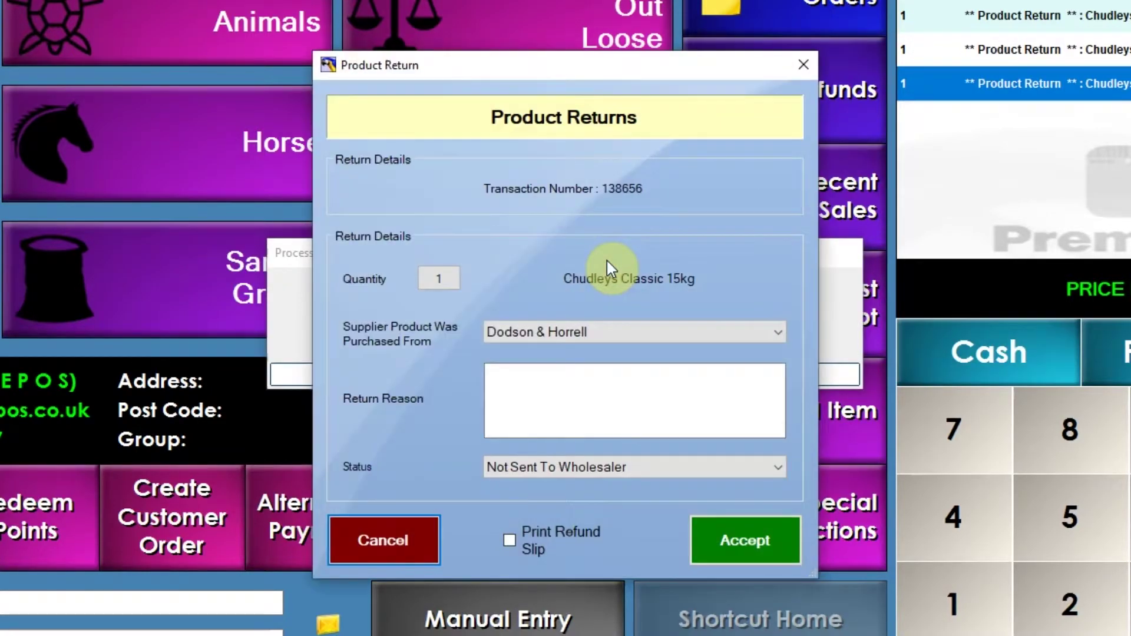
Step: Accept the product return details for the refunded items without a return reason and sign back in as Administrator
click(741, 537)
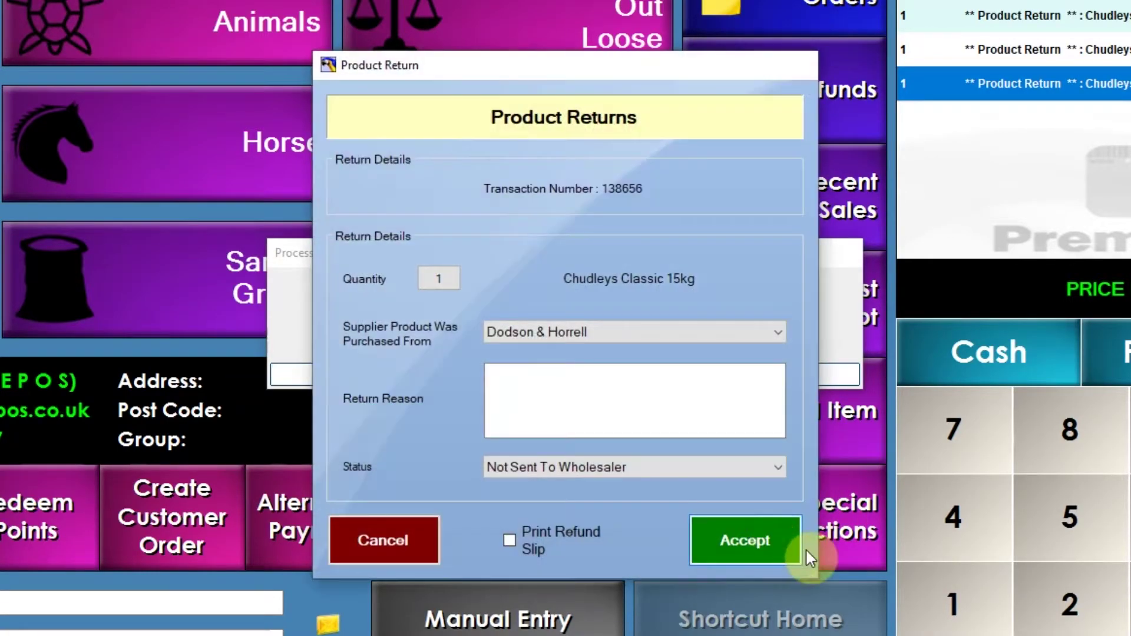
click(801, 546)
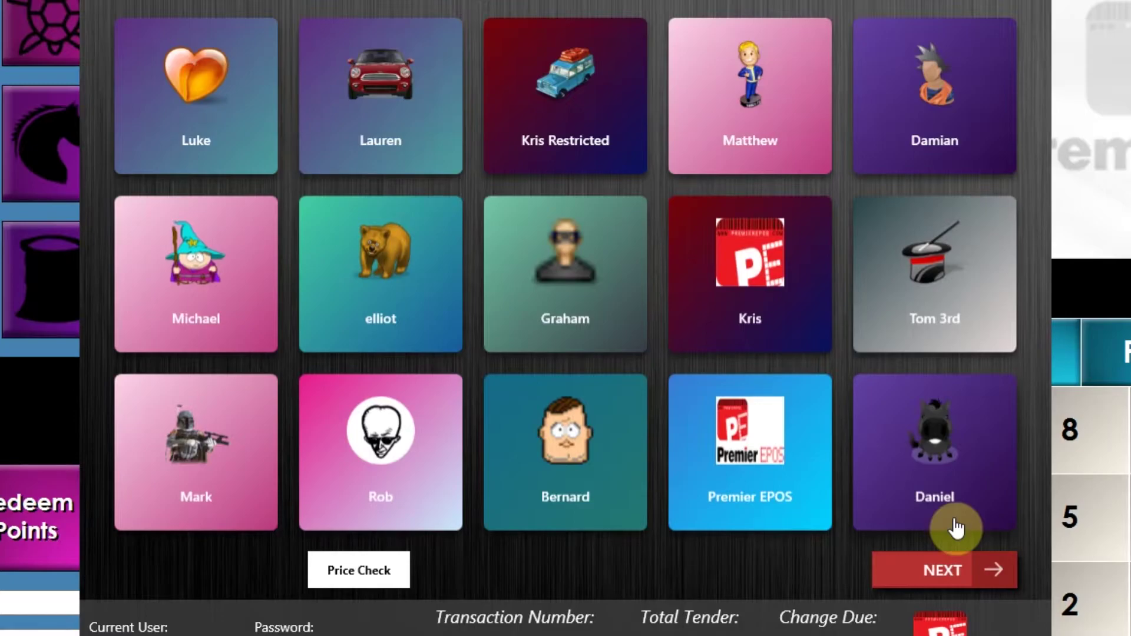
click(939, 580)
click(966, 119)
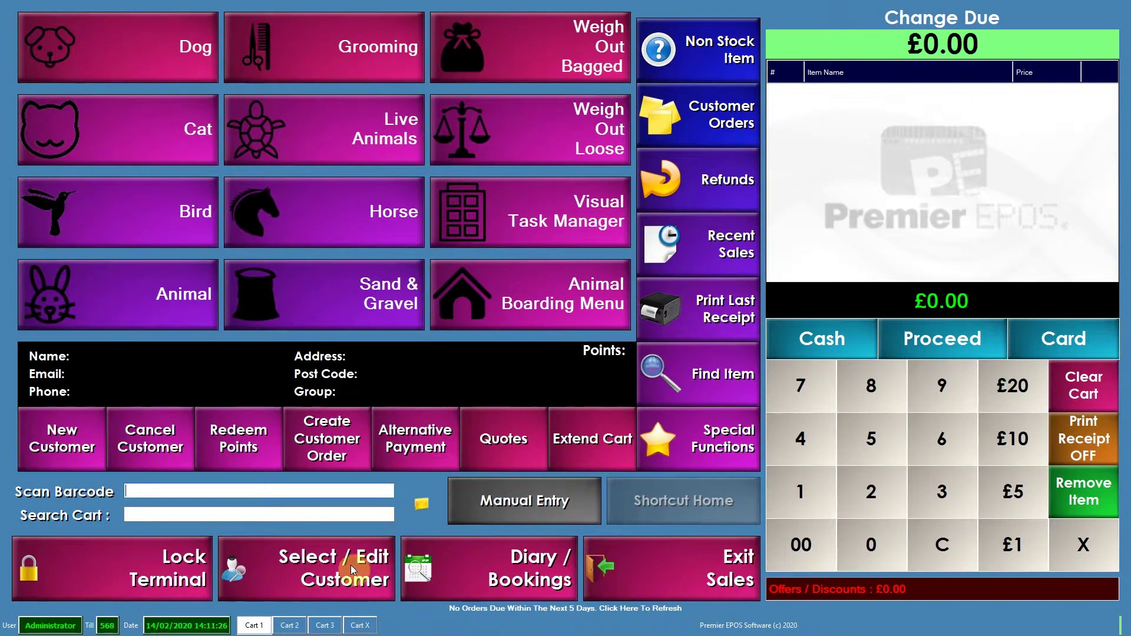
Step: Search the customer records and select the customer who received the account credit
click(326, 601)
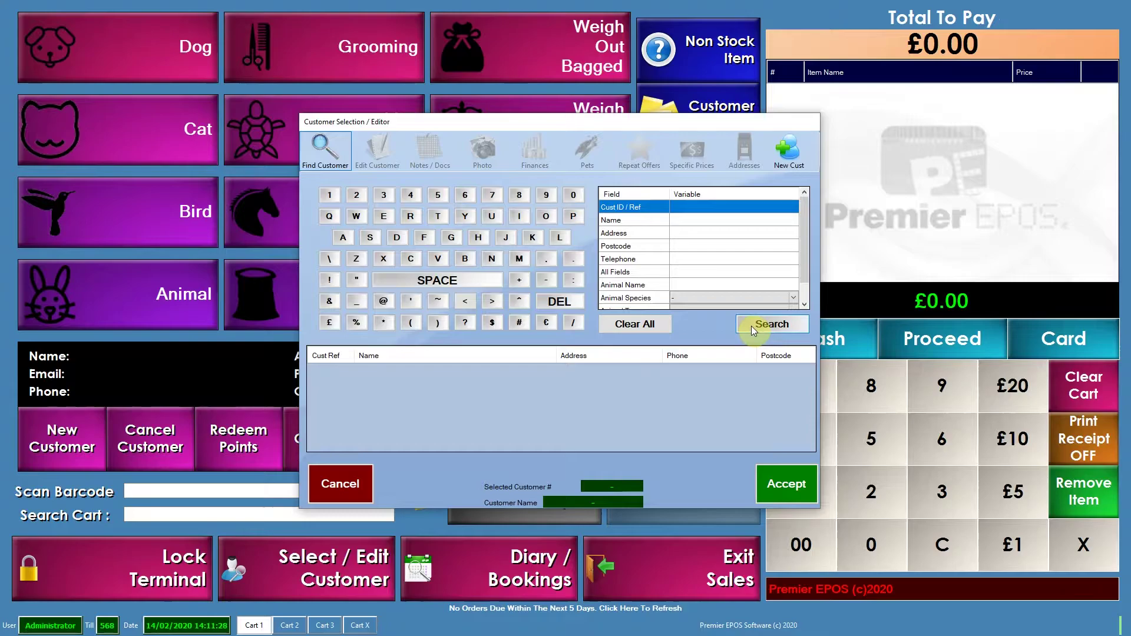
click(751, 325)
click(781, 481)
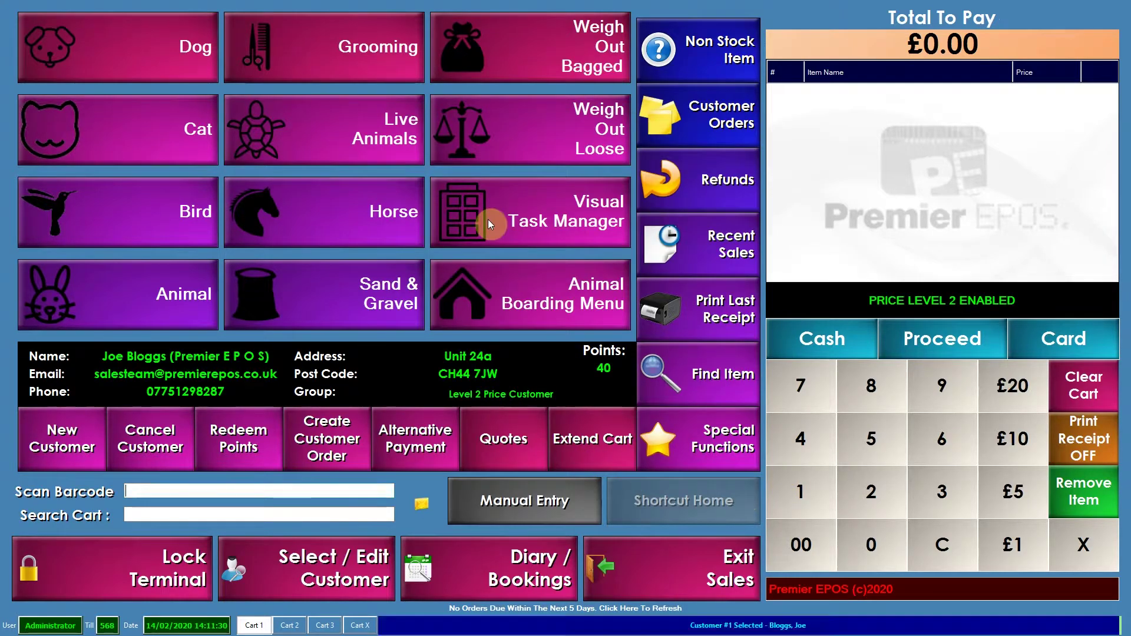
Step: Open the selected customer's invoices and display the invoice details
click(675, 457)
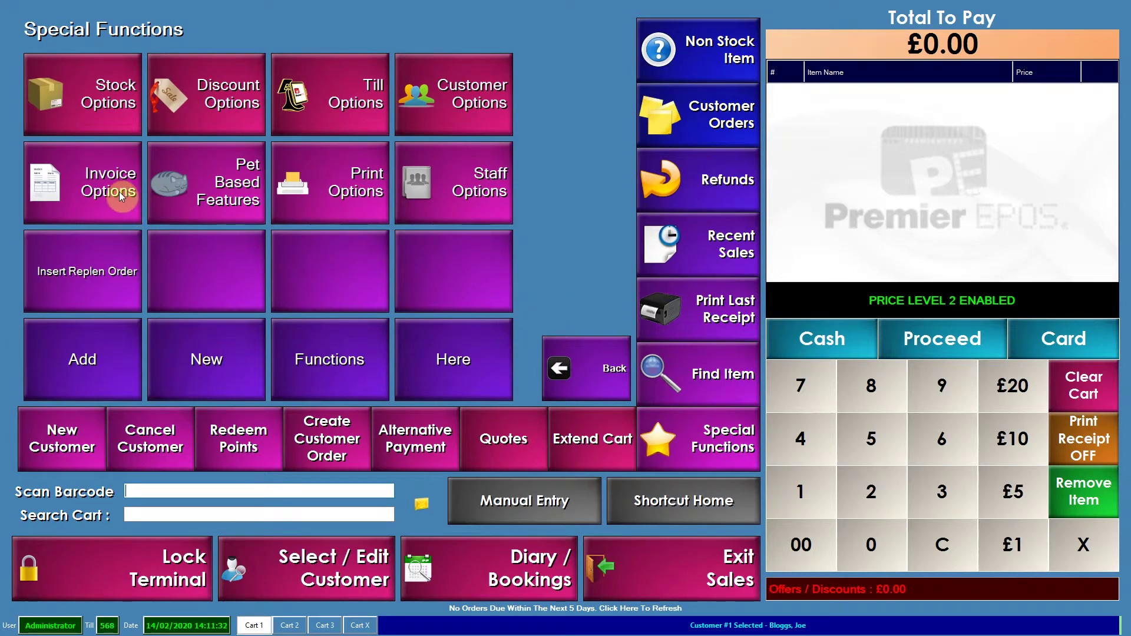
click(119, 192)
click(73, 100)
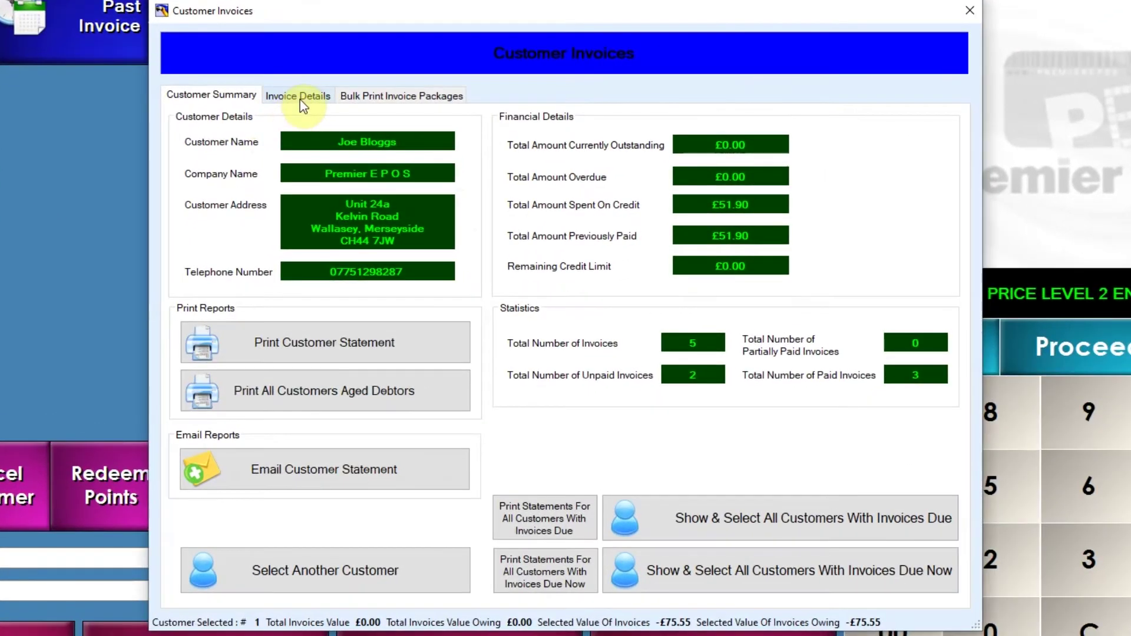
click(299, 99)
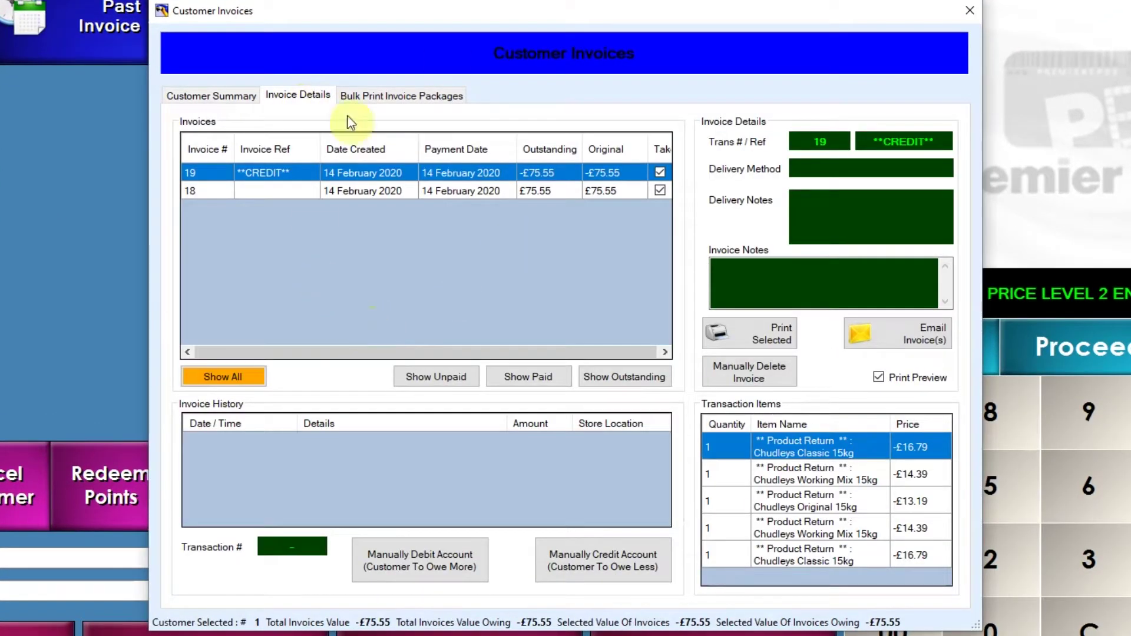
Step: Compare the £75.55 invoice with the matching credit entry and their transaction items, and close the customer invoices
click(479, 192)
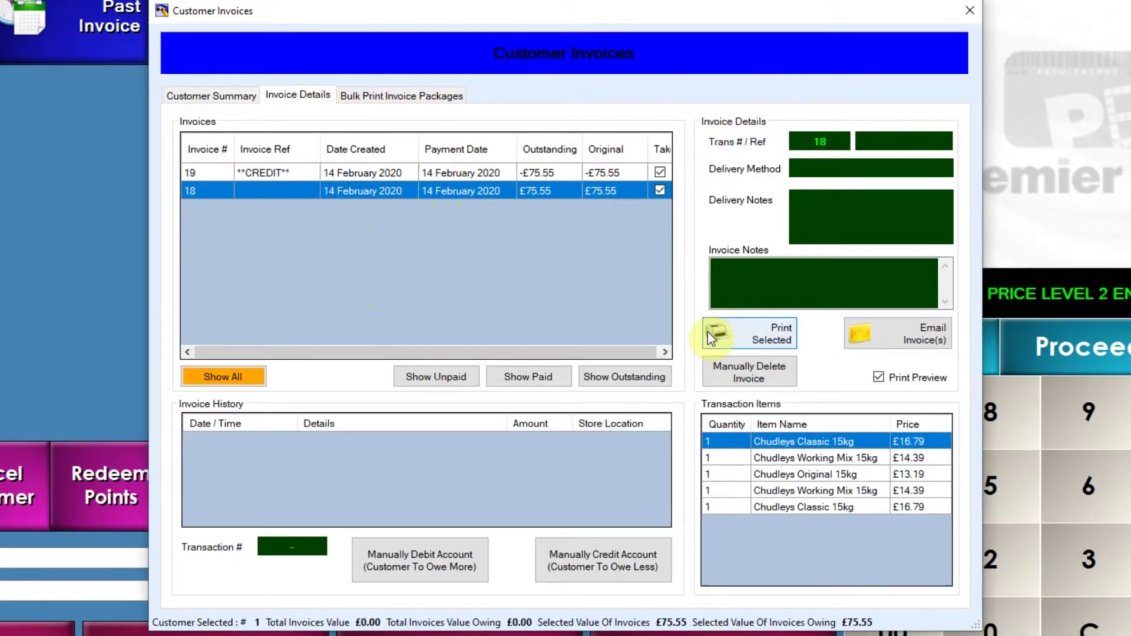
click(467, 176)
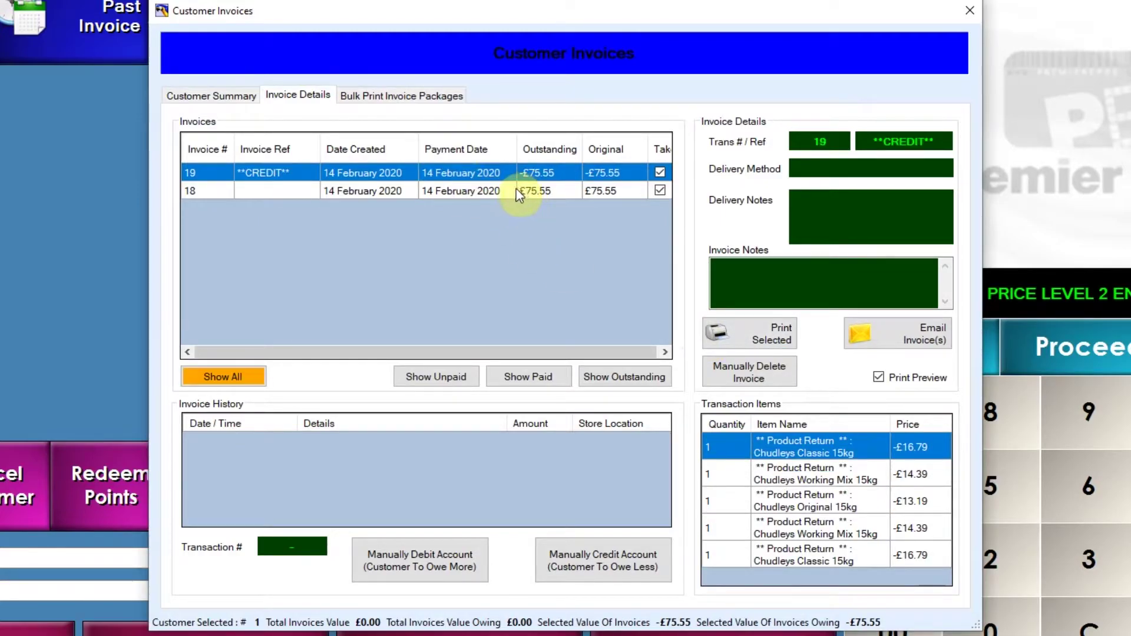
click(527, 192)
click(545, 174)
click(553, 190)
click(550, 175)
click(558, 188)
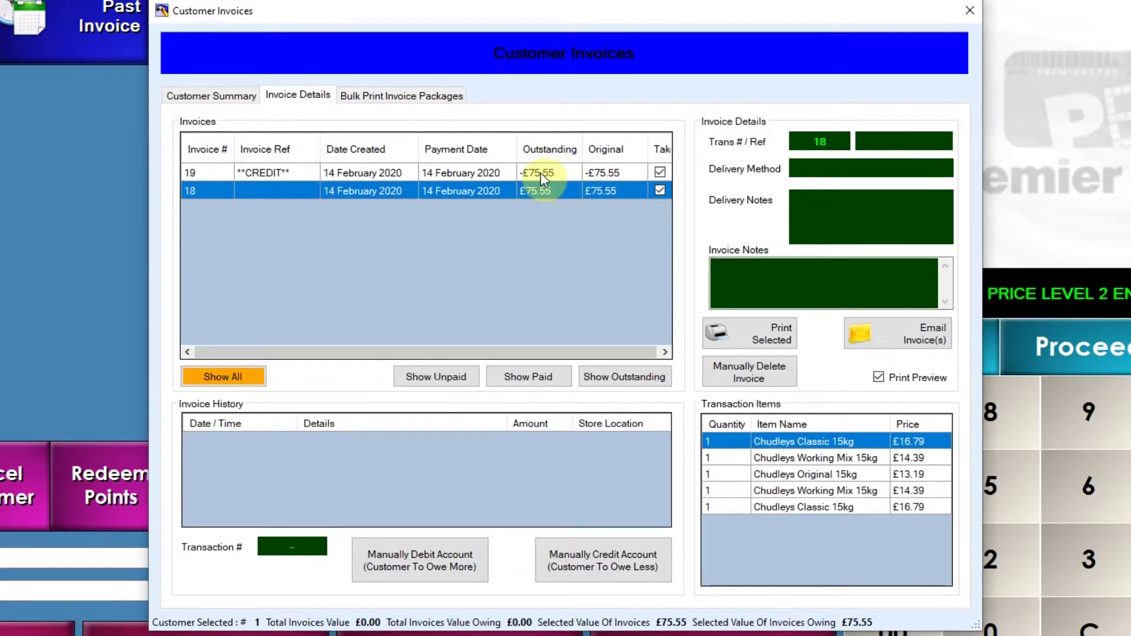
click(539, 172)
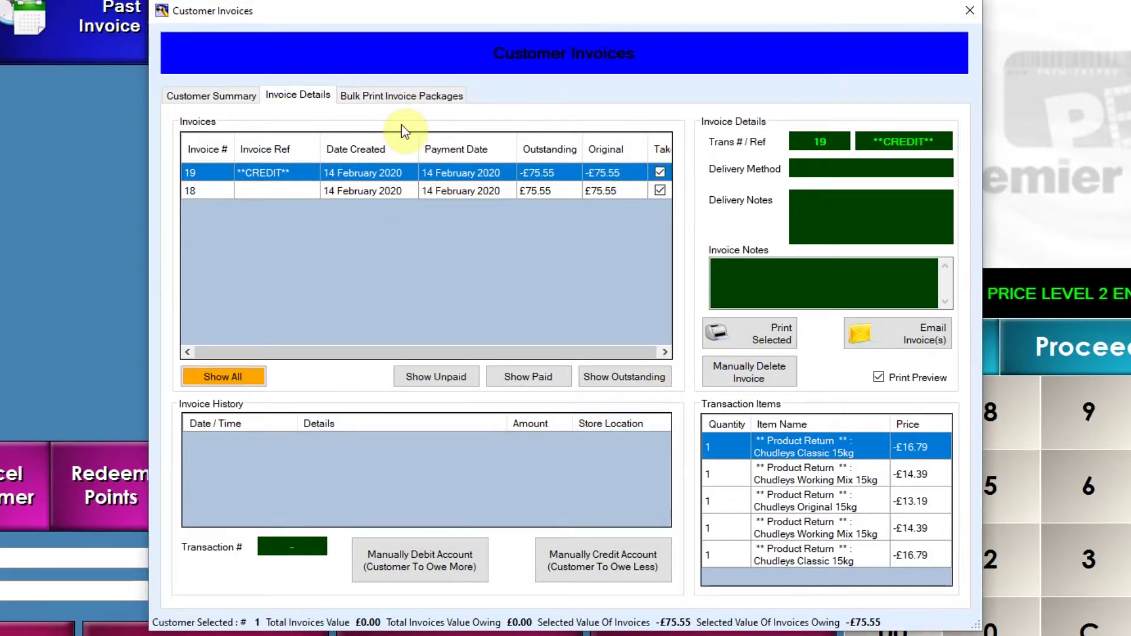
click(969, 10)
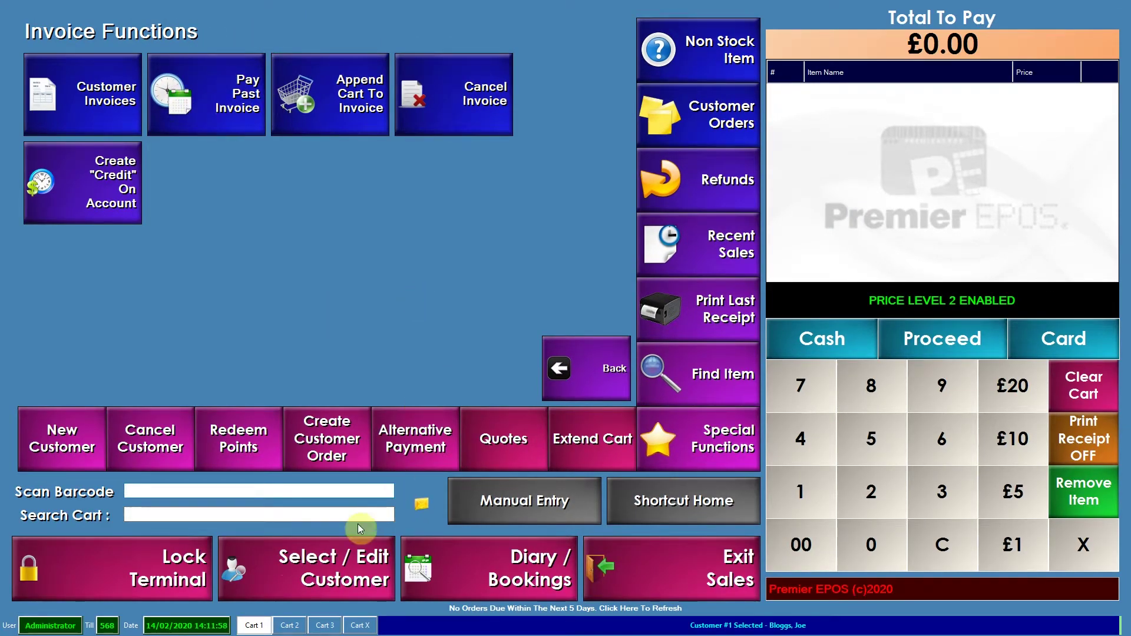
Step: Review the selected customer's finances and close the customer editor
click(335, 569)
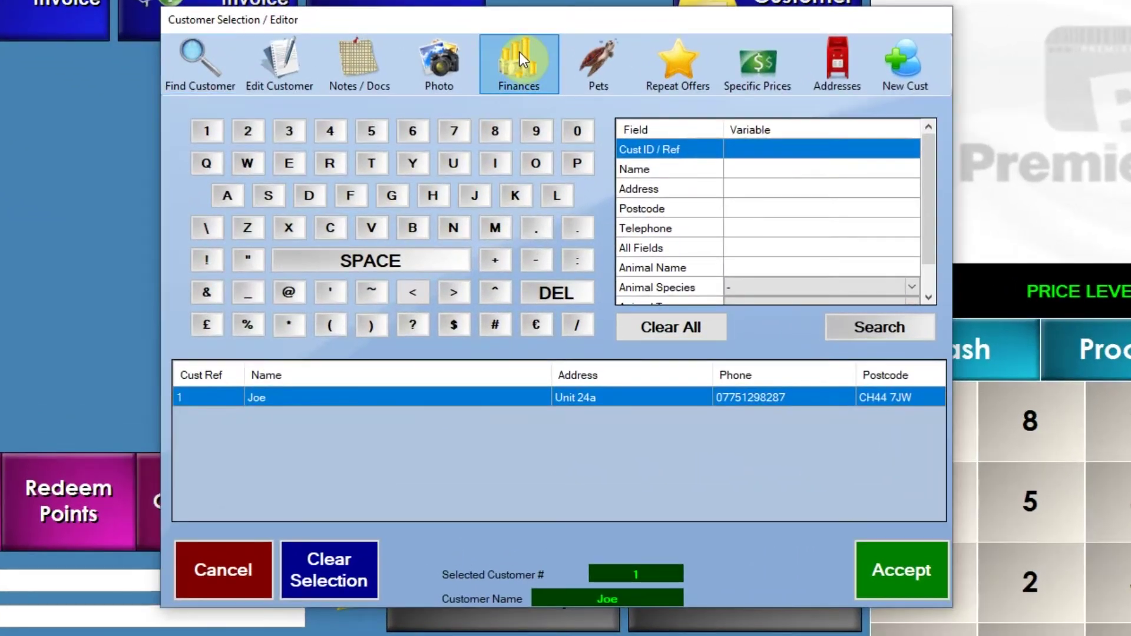
click(534, 151)
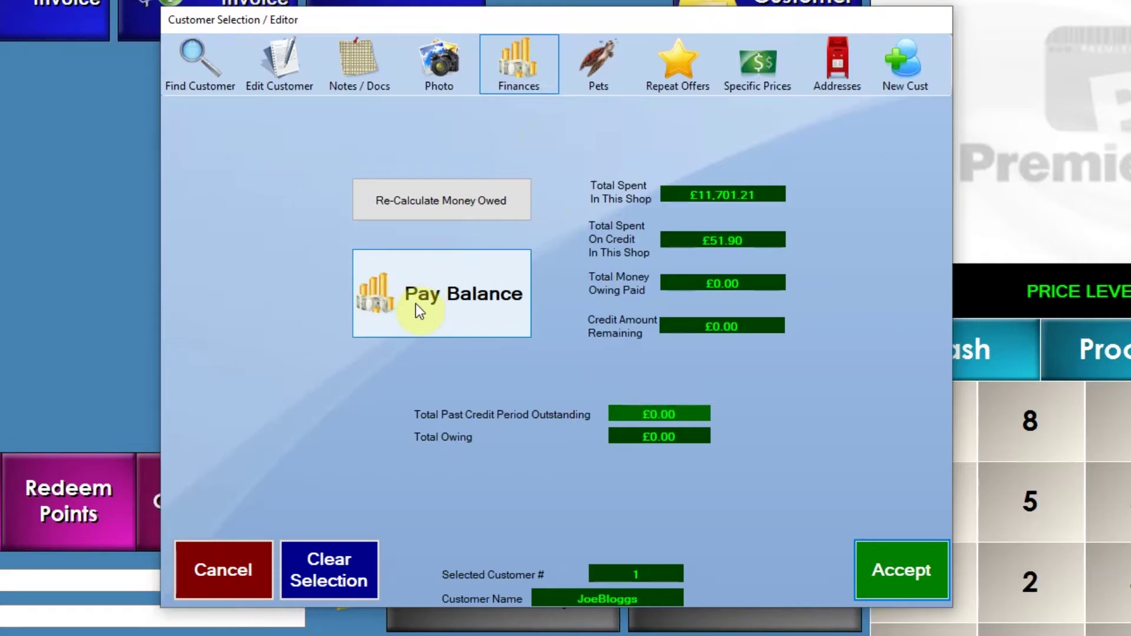
click(259, 560)
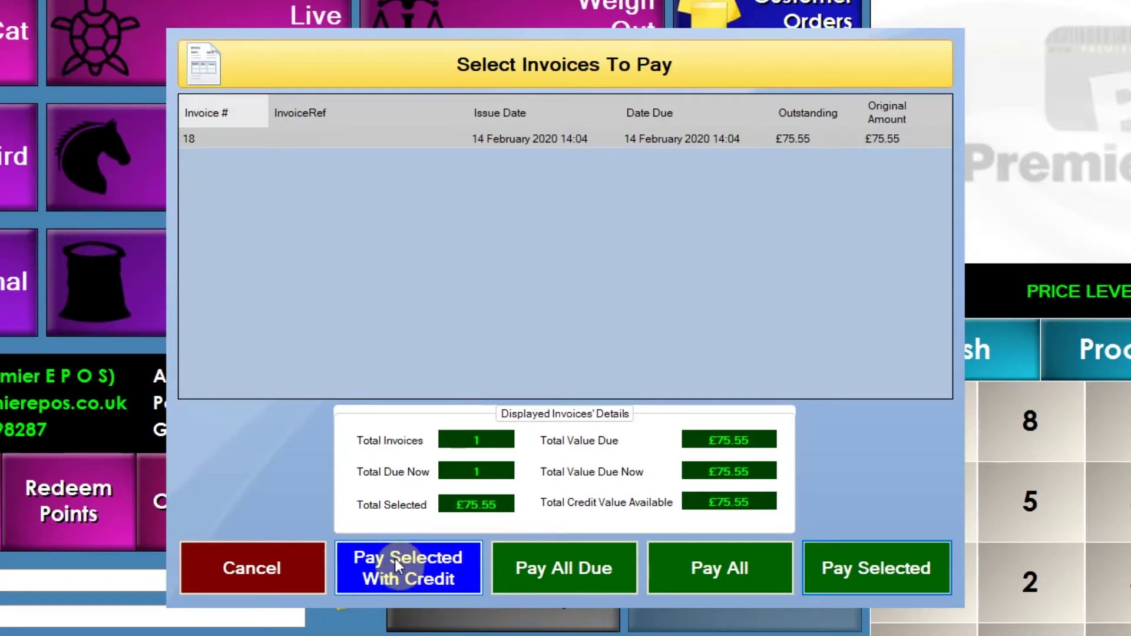
Step: Pay the customer's outstanding £75.55 invoice with the matching account credit, using the full £75.55
click(574, 125)
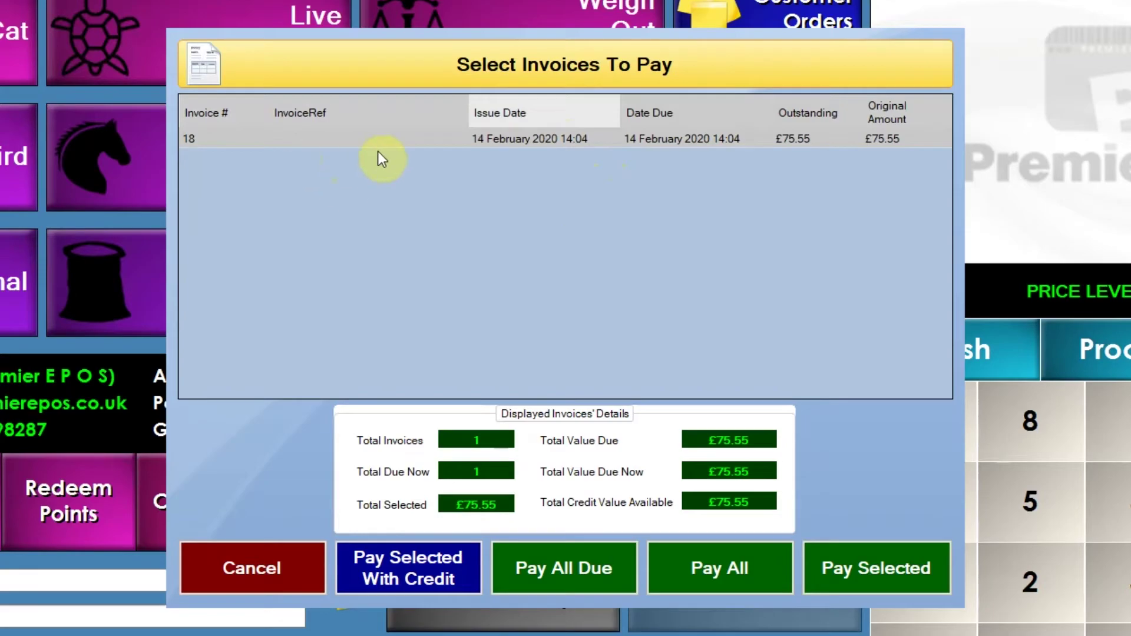
click(420, 575)
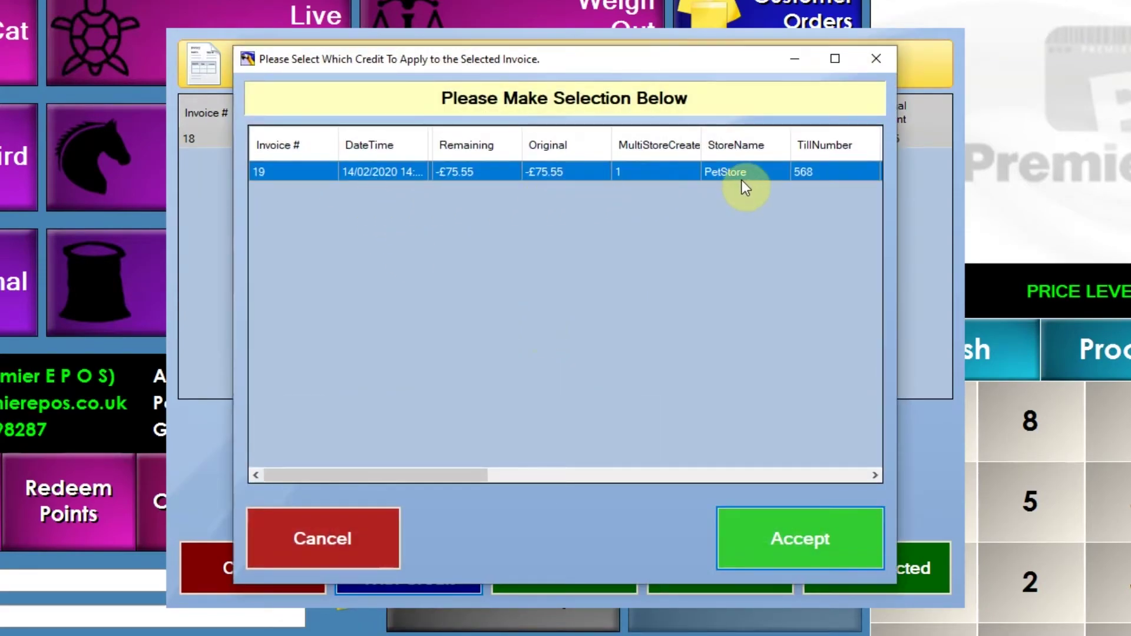
click(815, 548)
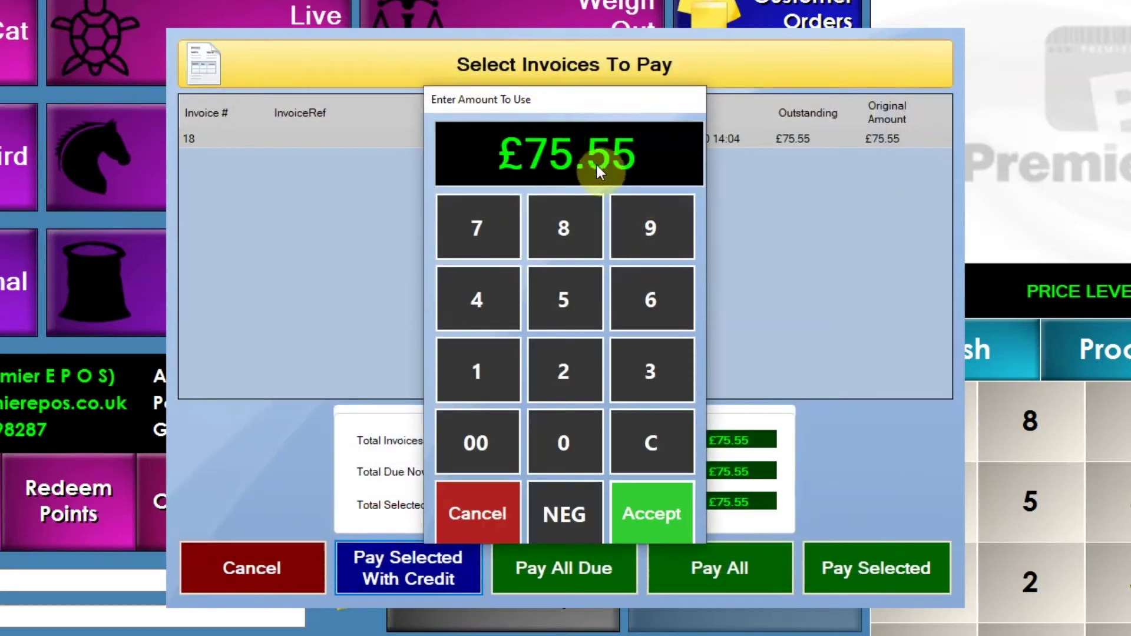
click(665, 508)
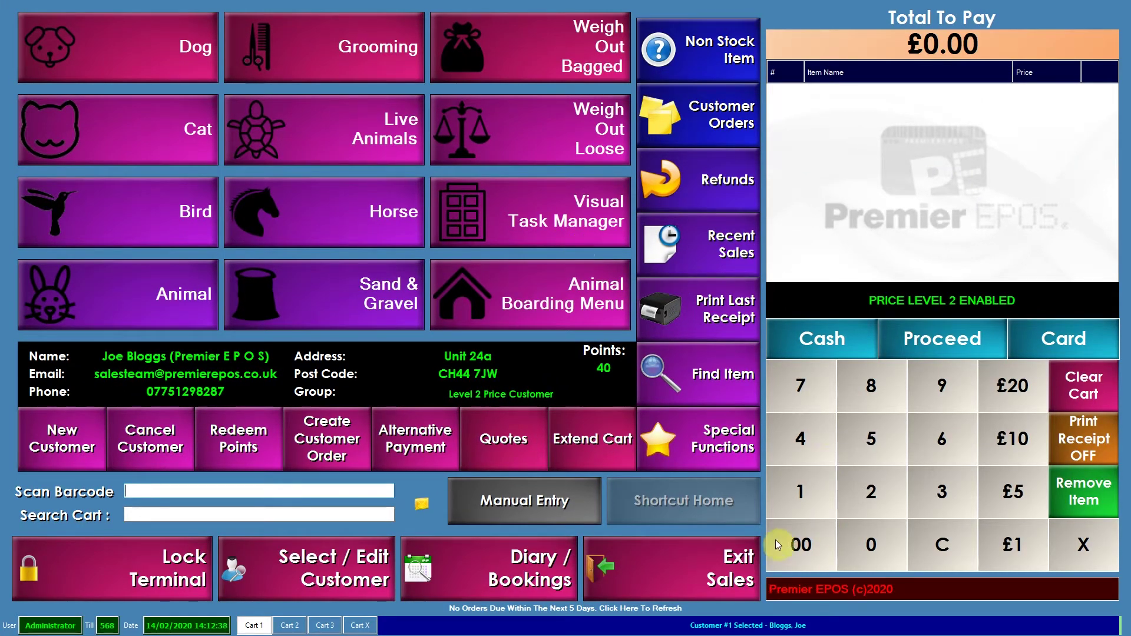
Step: Reopen the customer's invoices from the invoice options and display the invoice details again
click(692, 450)
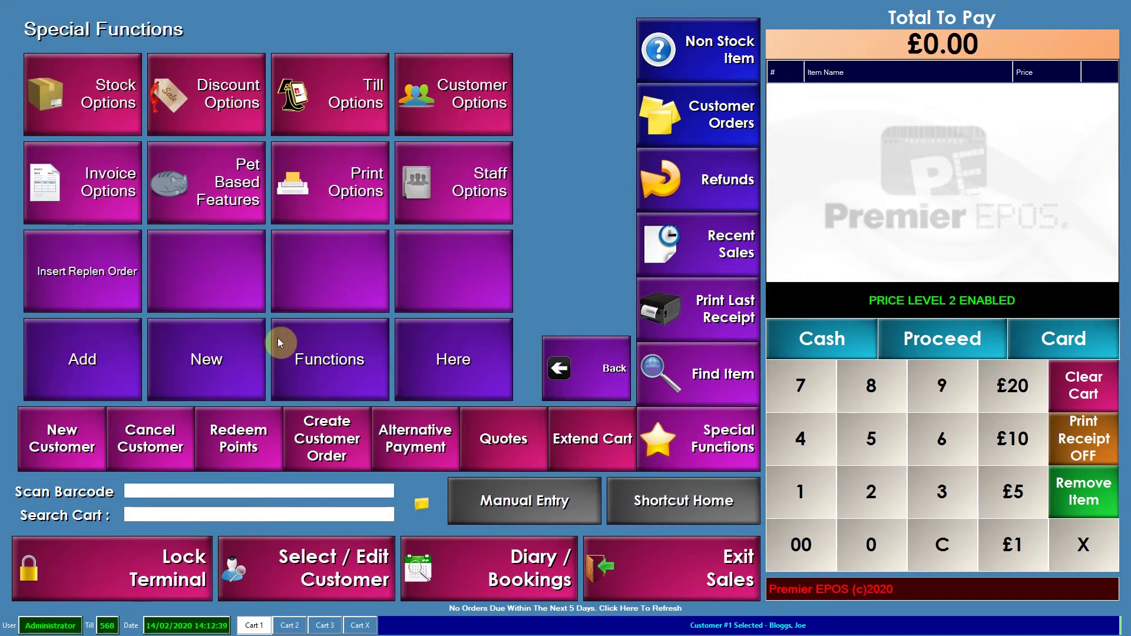
click(111, 194)
click(98, 131)
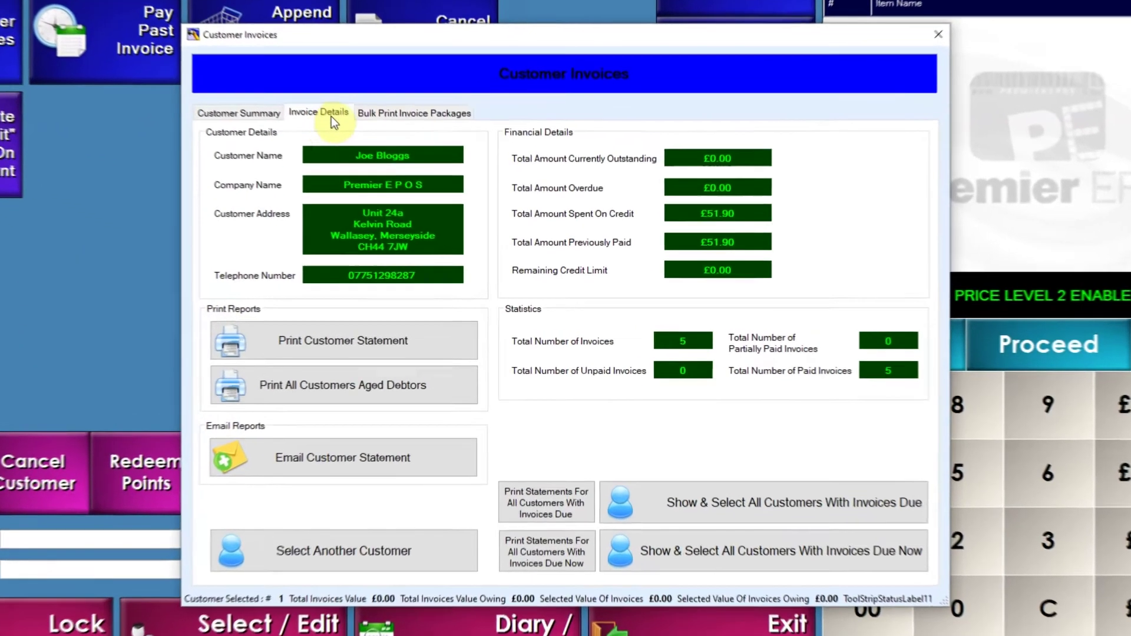
click(377, 156)
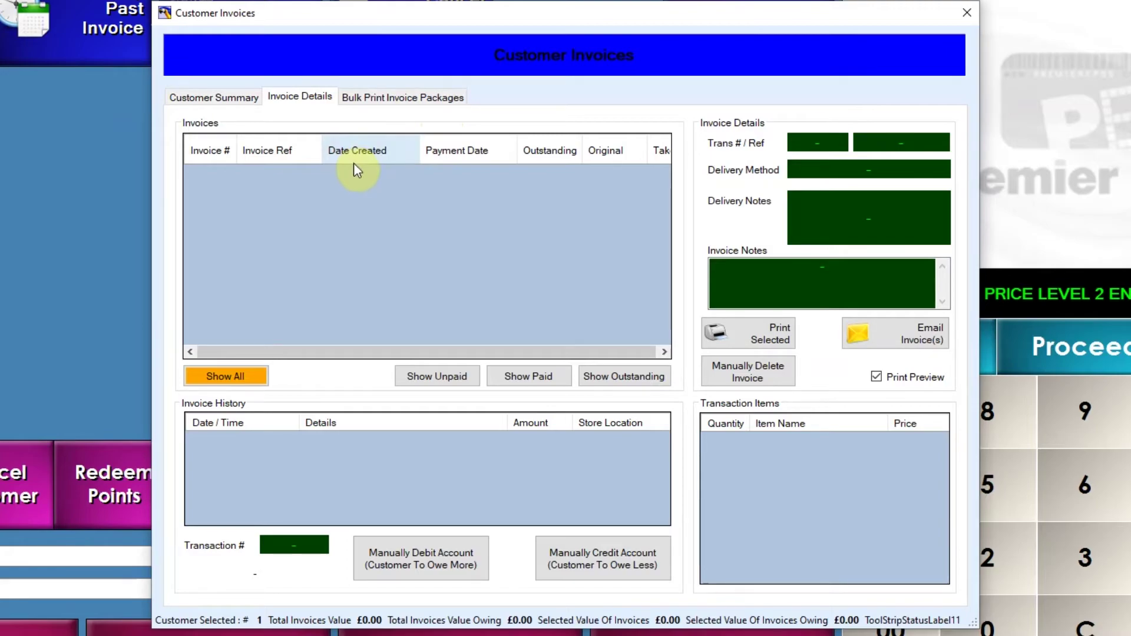
Step: Show the paid invoices and check the invoice history of the £75.55 invoice and its matching credit
click(564, 377)
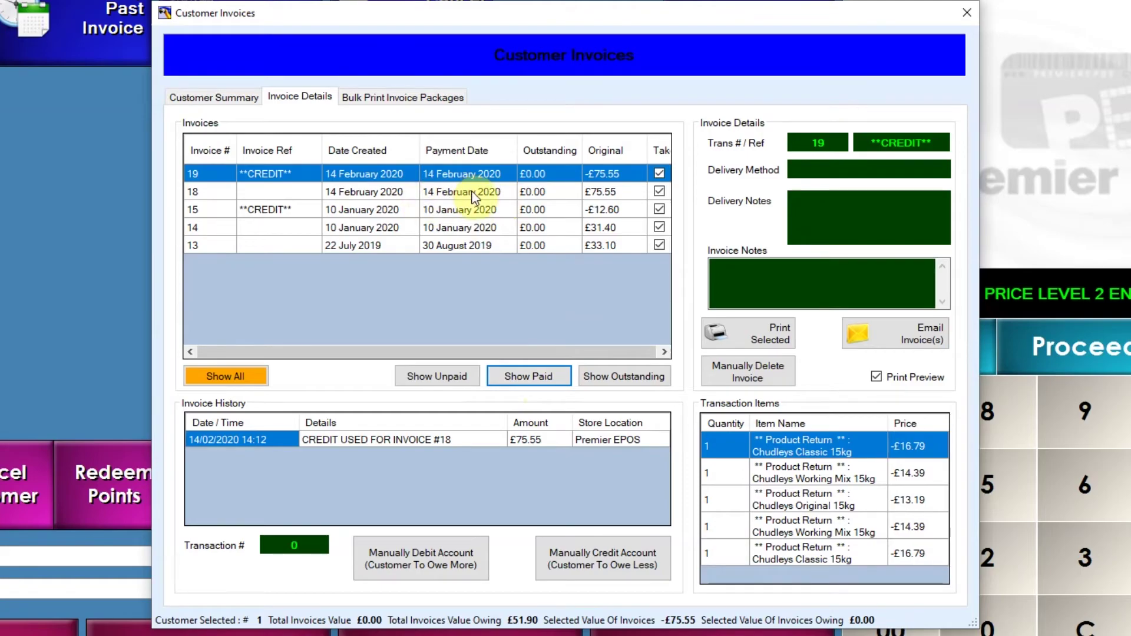
click(473, 193)
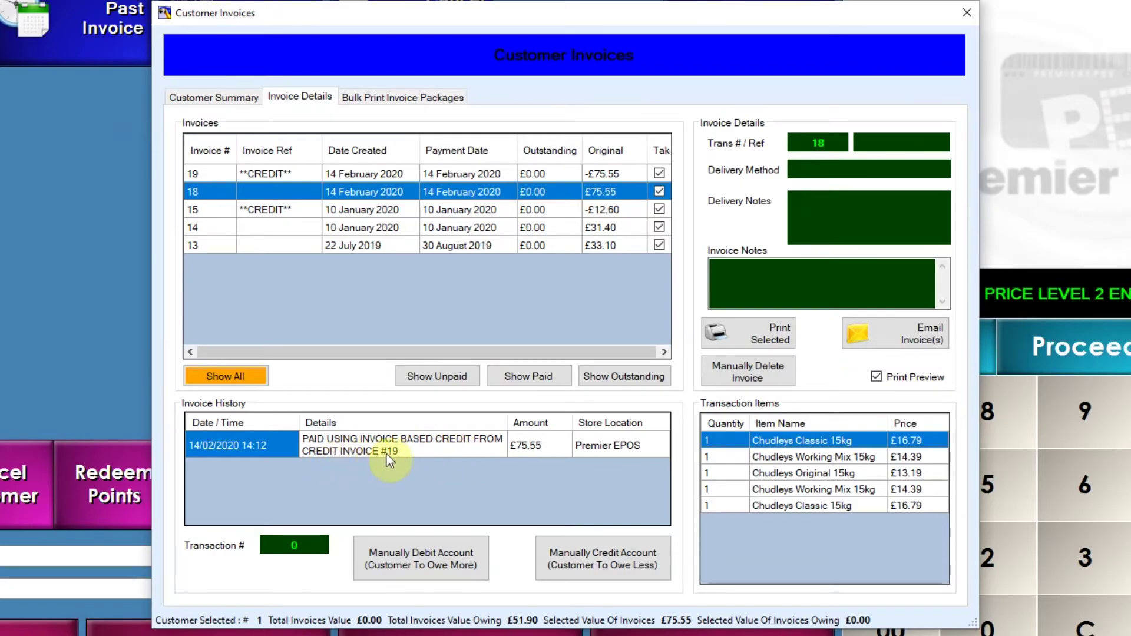
click(308, 176)
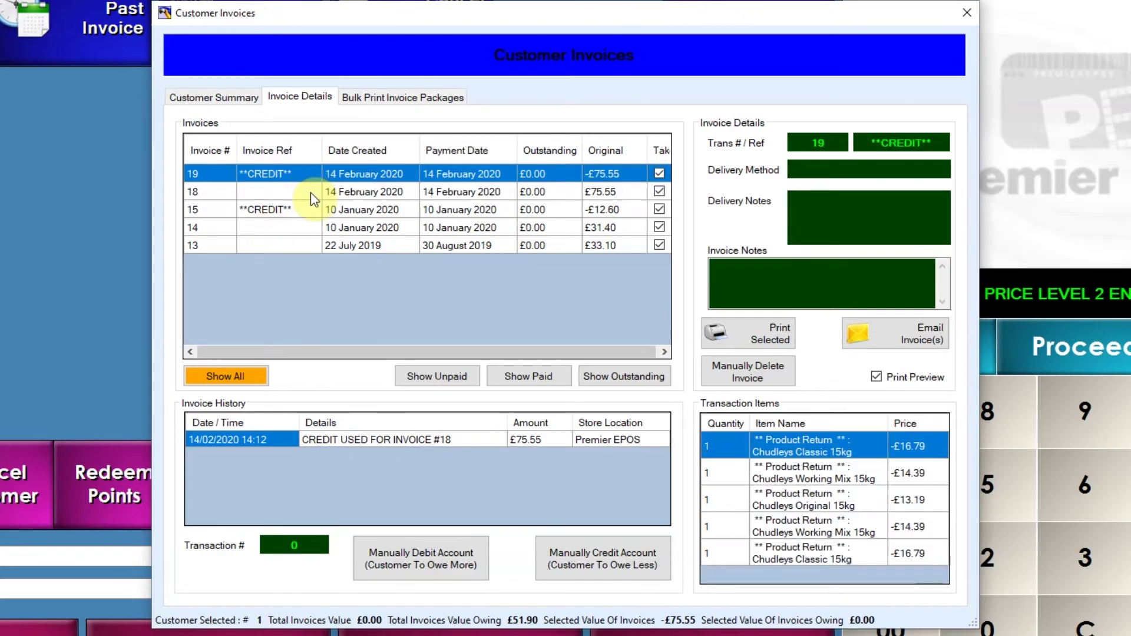